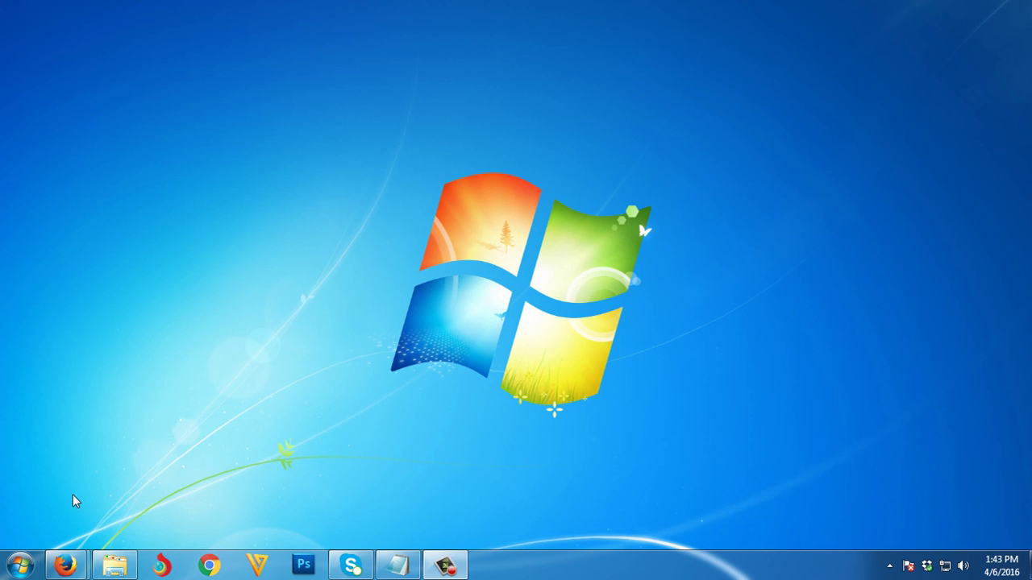
Bring Firefox forward and load 192.168.1.1 to reach the router's login page
mouse_move(65, 565)
click(270, 495)
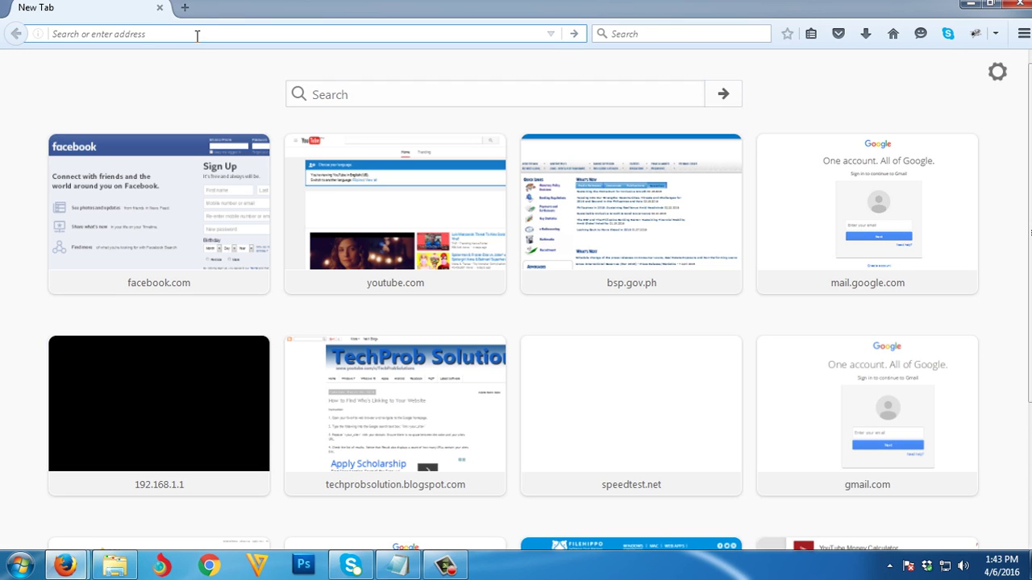
text(192.168.1.1/)
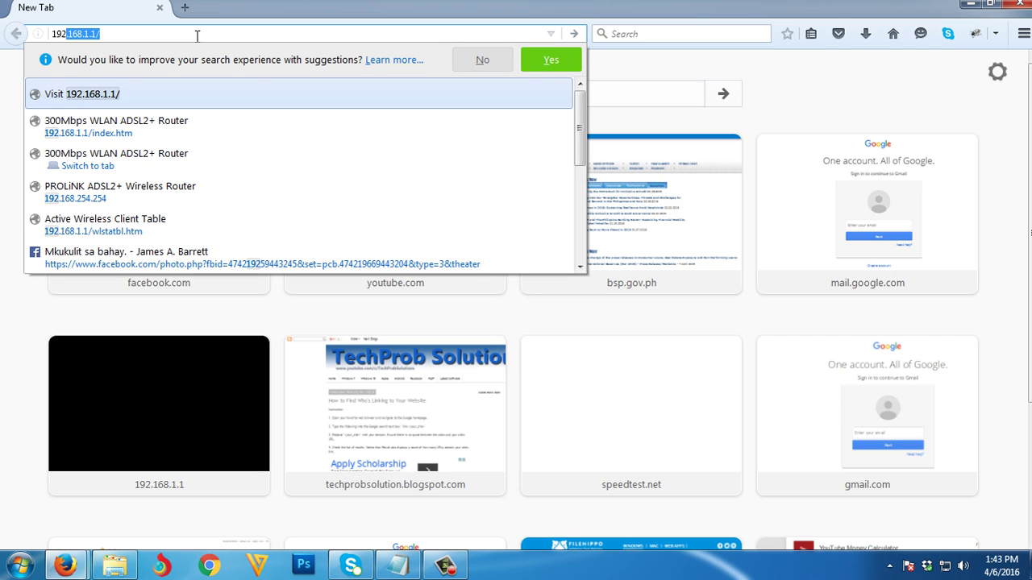
key(Return)
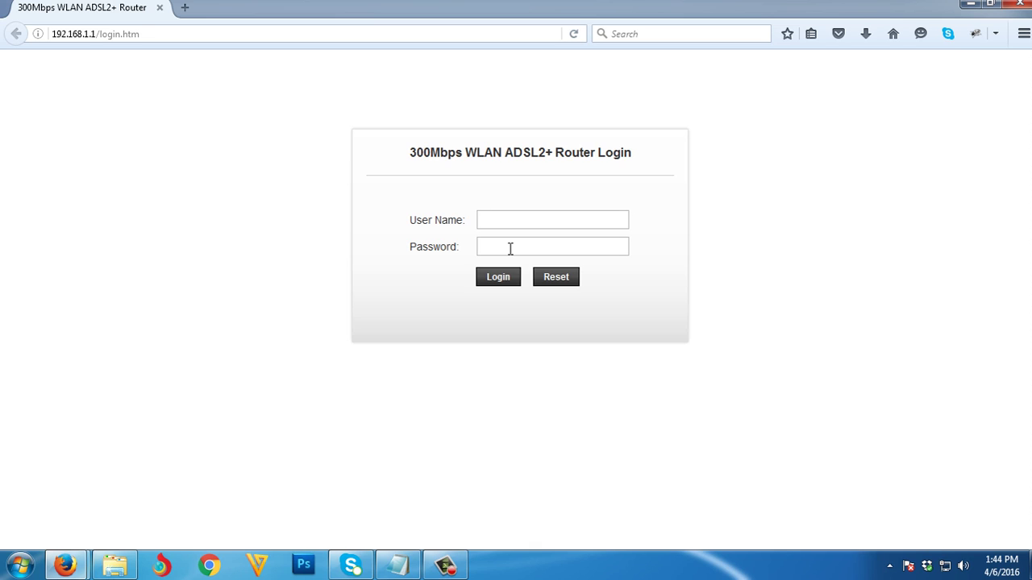
Fill in the saved admin user name and password from autocomplete and log in to the router
click(552, 222)
click(434, 283)
click(511, 223)
click(516, 251)
drag(538, 247, 463, 245)
click(496, 279)
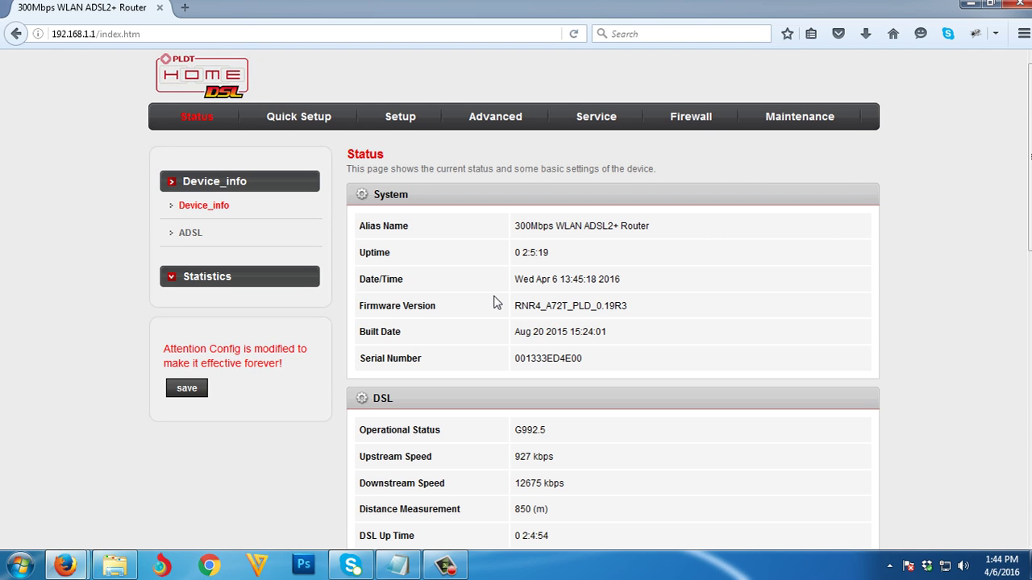
Go to Setup > WLAN > Basic and show the list of active wireless clients
click(406, 122)
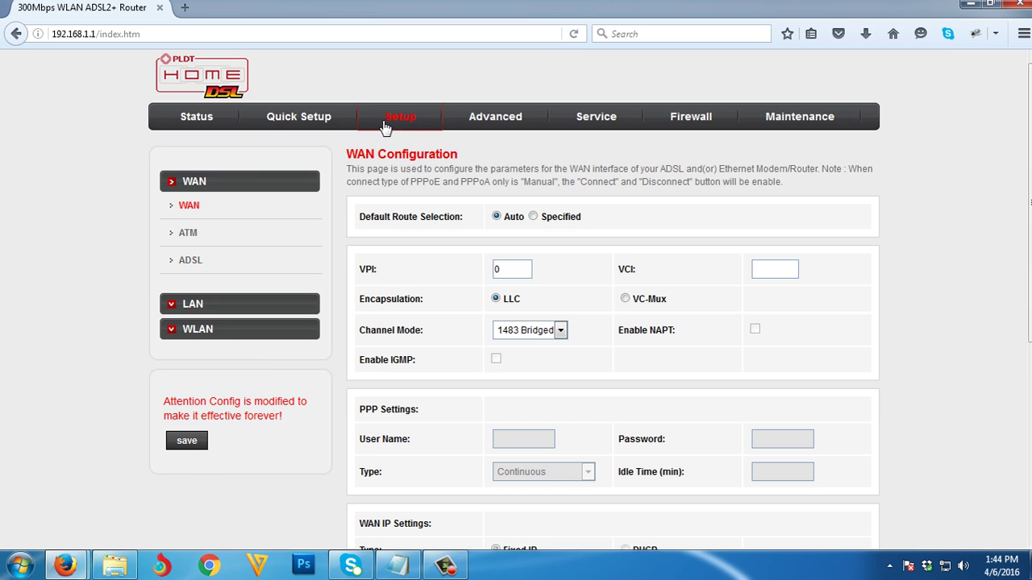
click(194, 341)
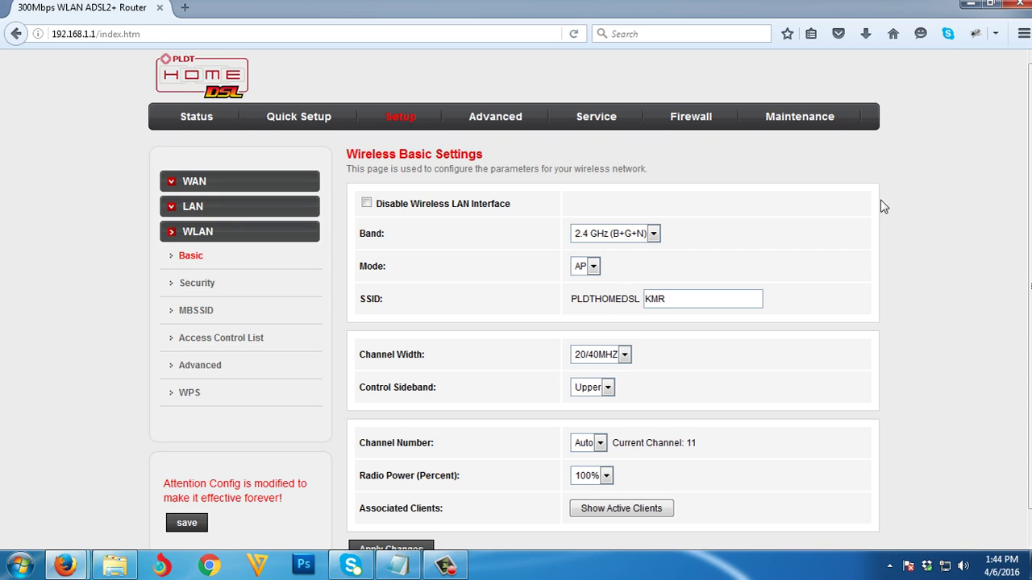
scroll(985, 194, down, 1)
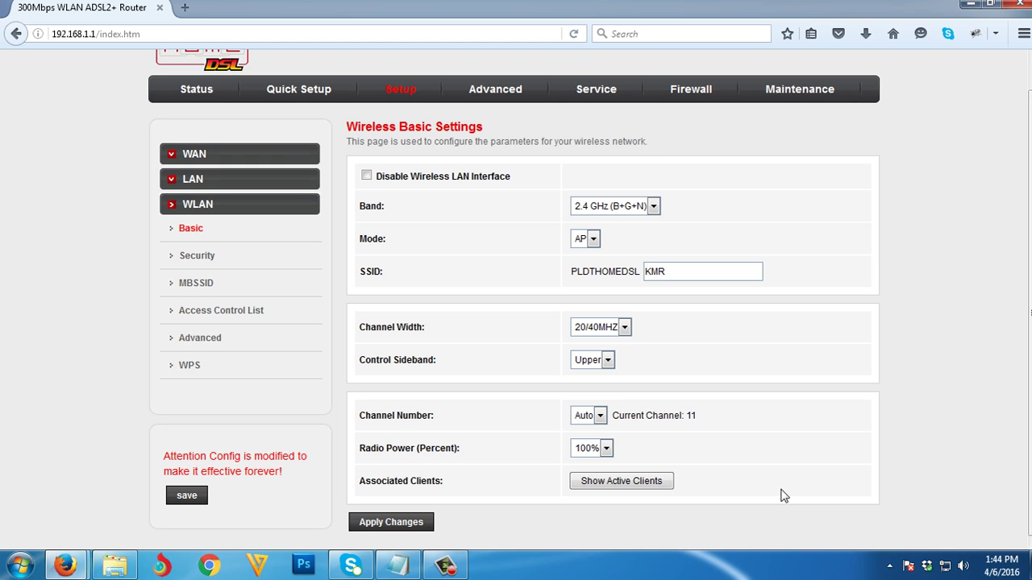
click(645, 487)
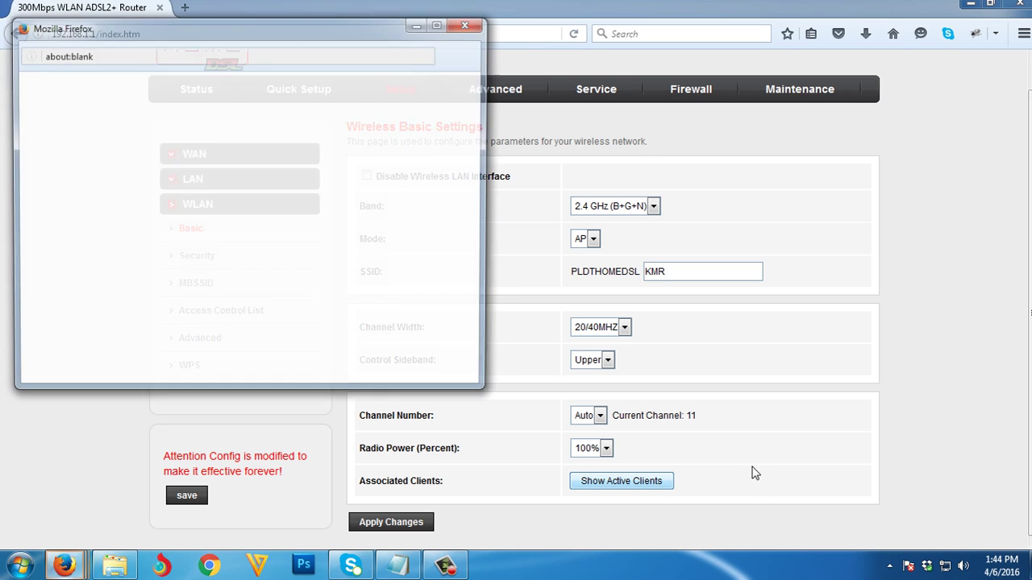
drag(371, 34, 495, 120)
drag(613, 480, 841, 454)
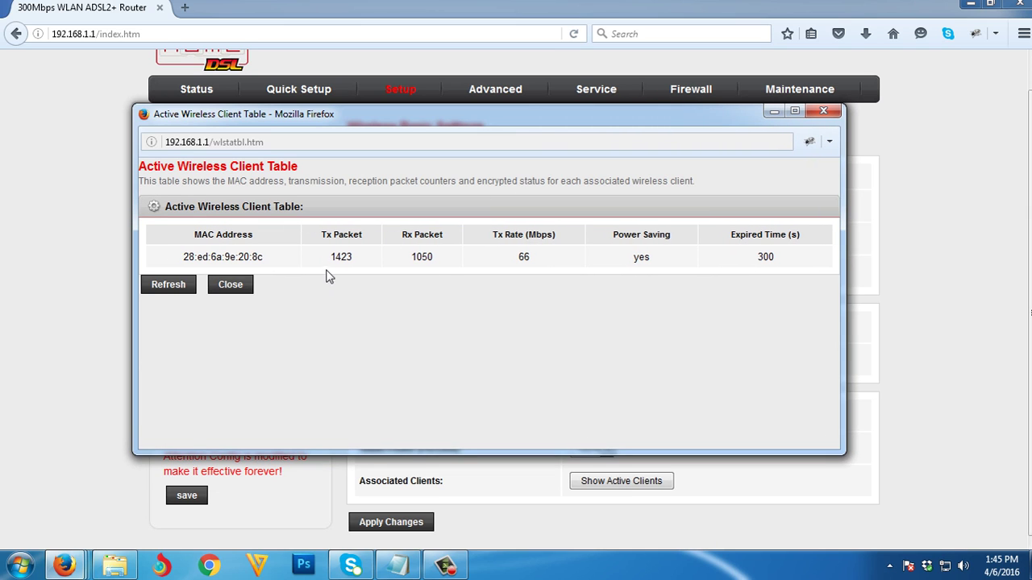
drag(183, 258, 262, 258)
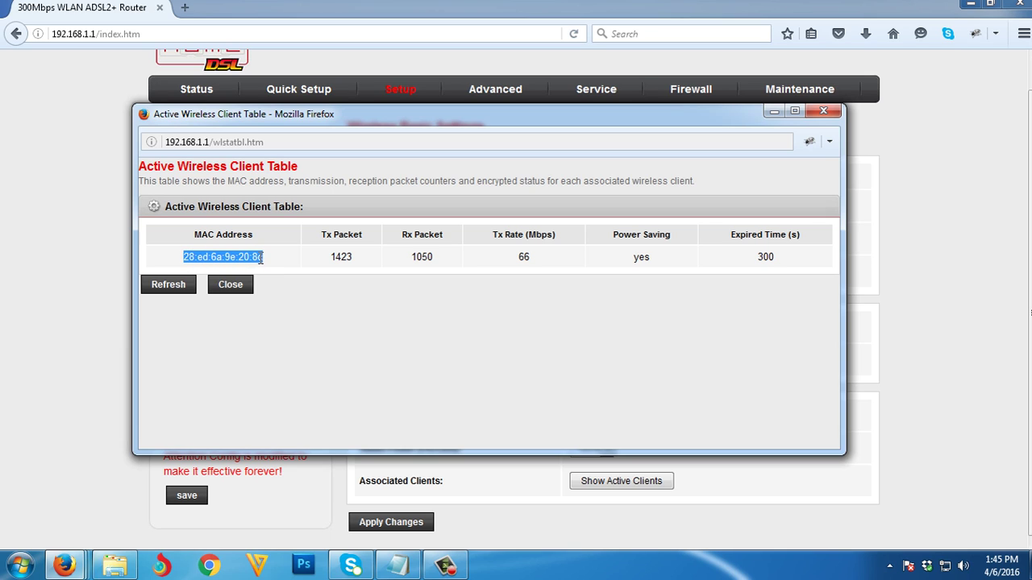
right_click(261, 258)
click(295, 271)
click(824, 113)
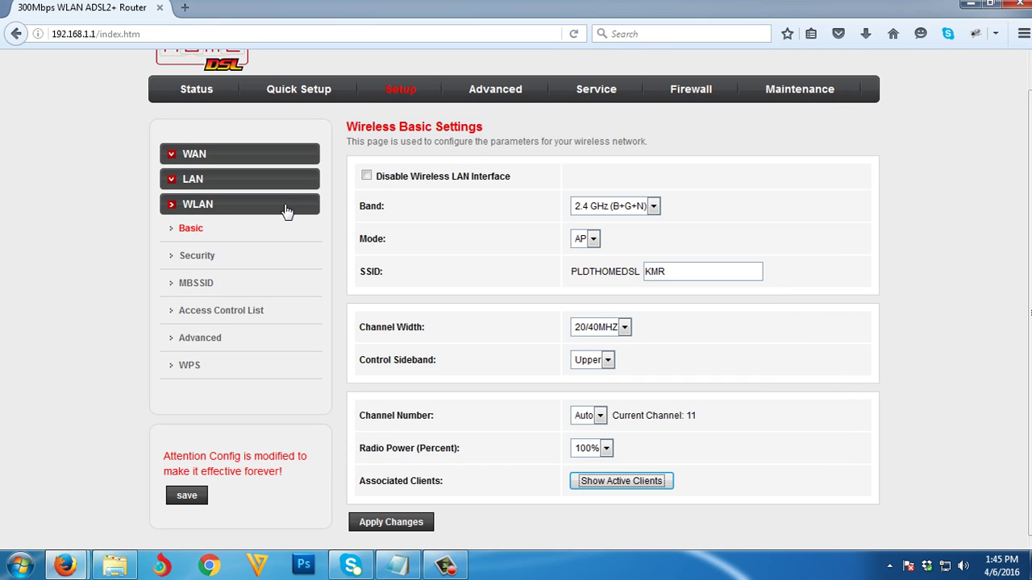
Open the Wireless Access Control page under WLAN and review the access mode explanation
click(218, 317)
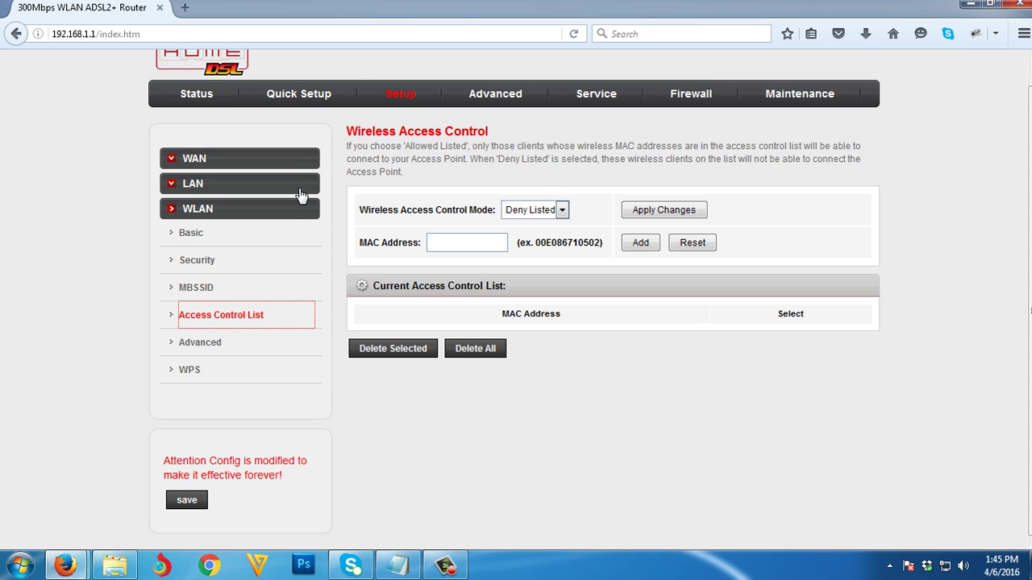
click(355, 149)
drag(347, 146, 402, 175)
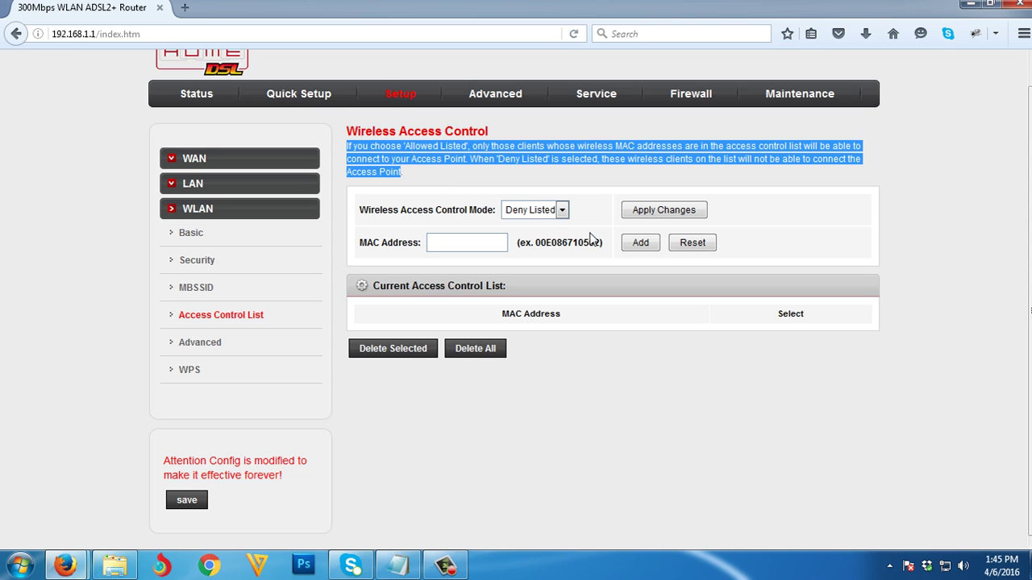
click(647, 167)
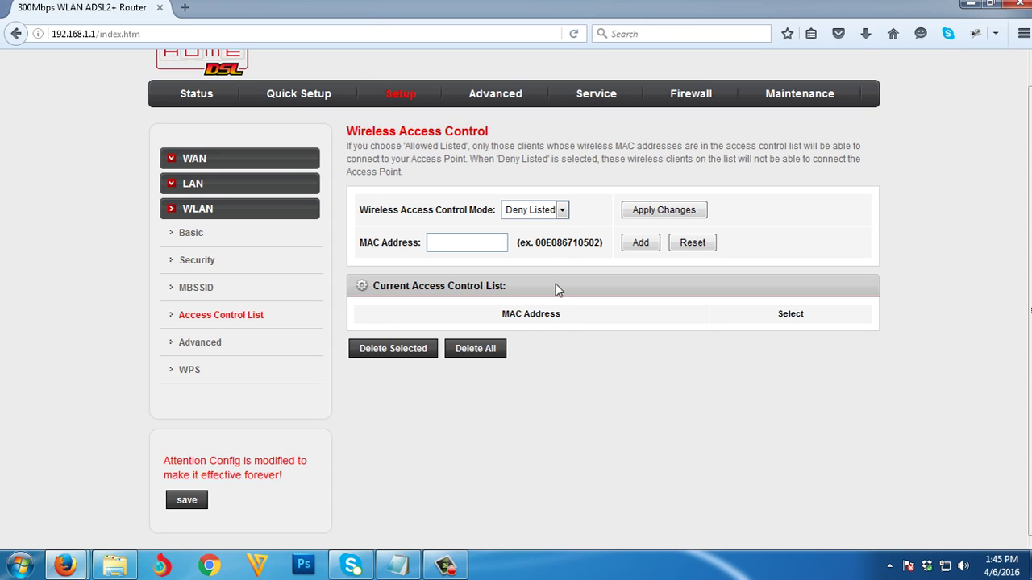
Set the Wireless Access Control Mode to Deny Listed and check the MAC Address field format
click(563, 210)
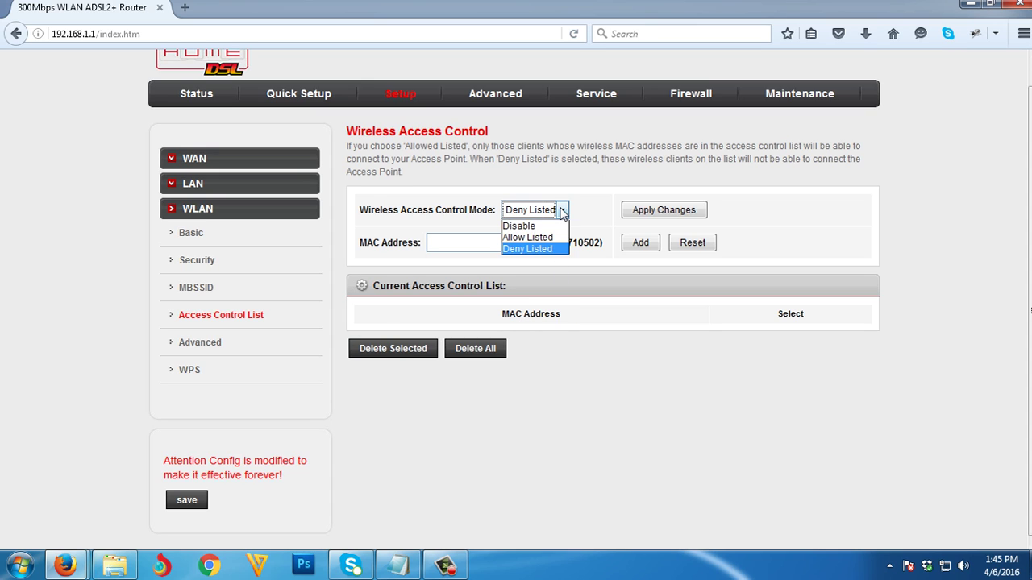
click(541, 250)
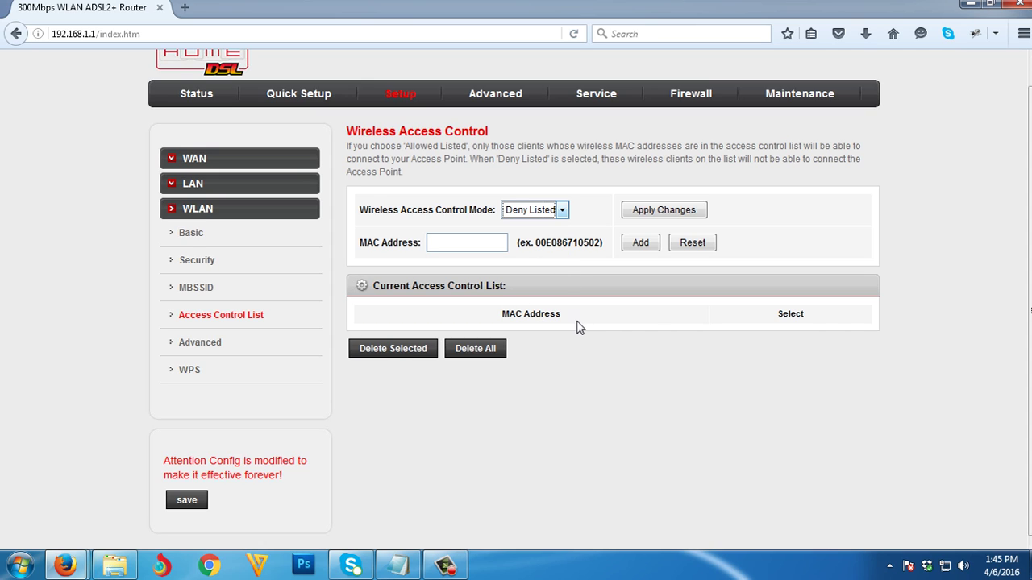
click(562, 210)
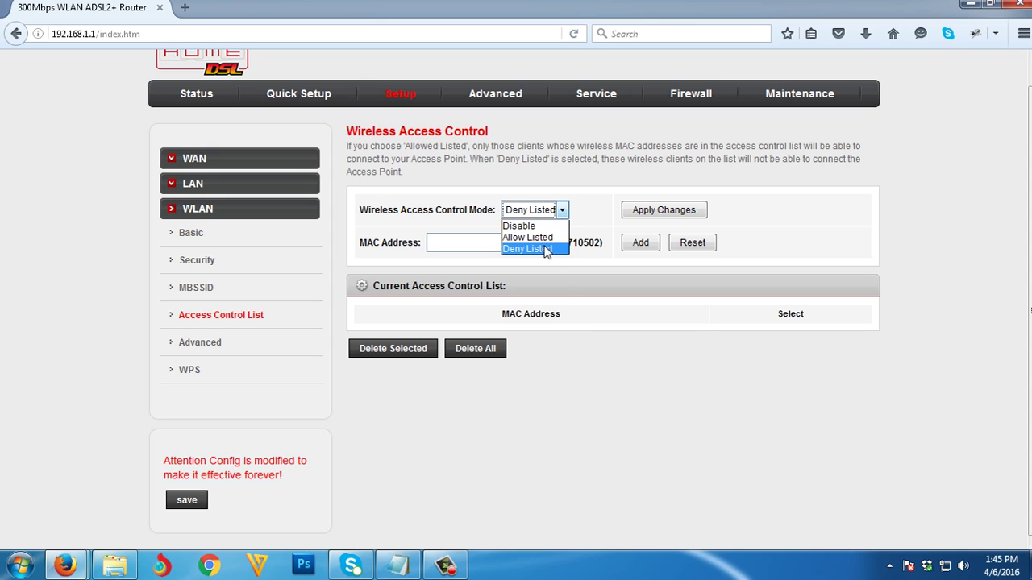
click(547, 250)
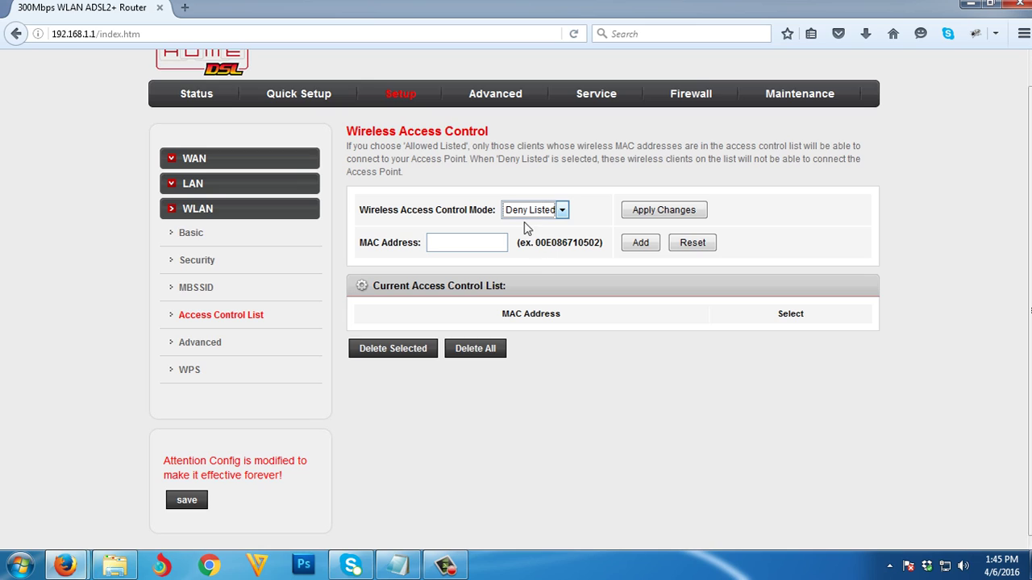
click(459, 243)
drag(534, 242, 599, 241)
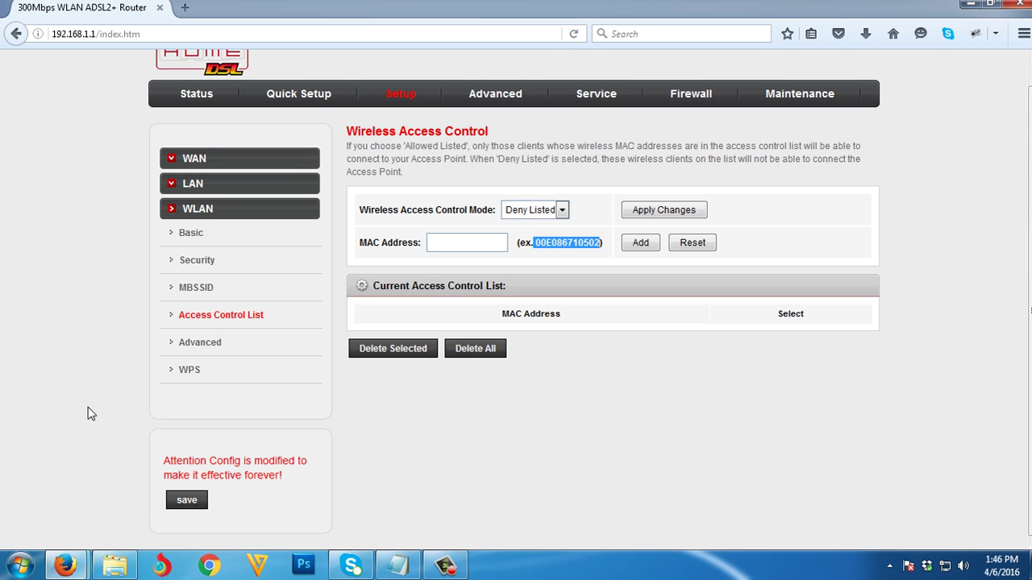
Launch Notepad from the Start menu and paste the copied MAC address into it
click(19, 564)
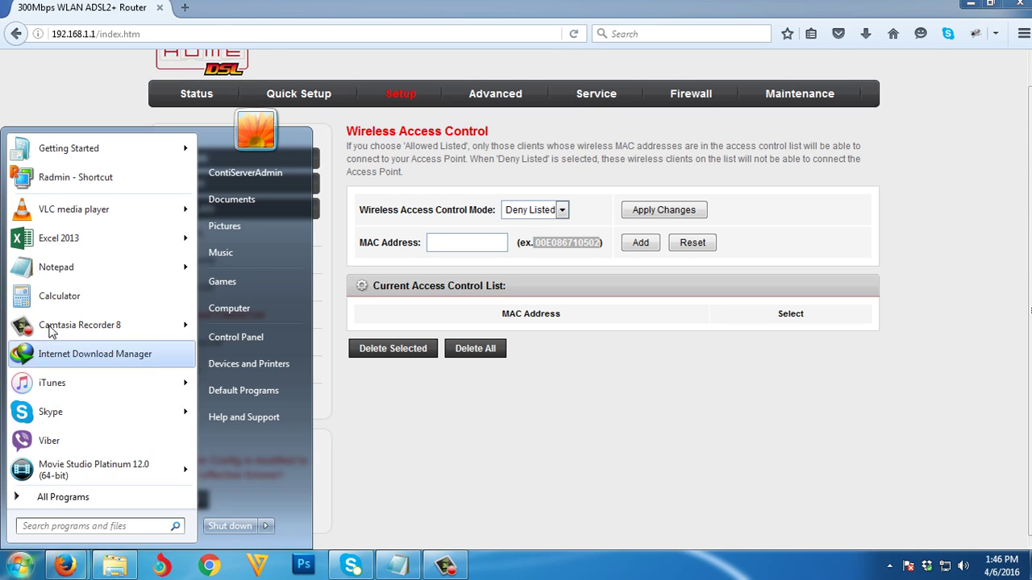
click(64, 274)
right_click(382, 266)
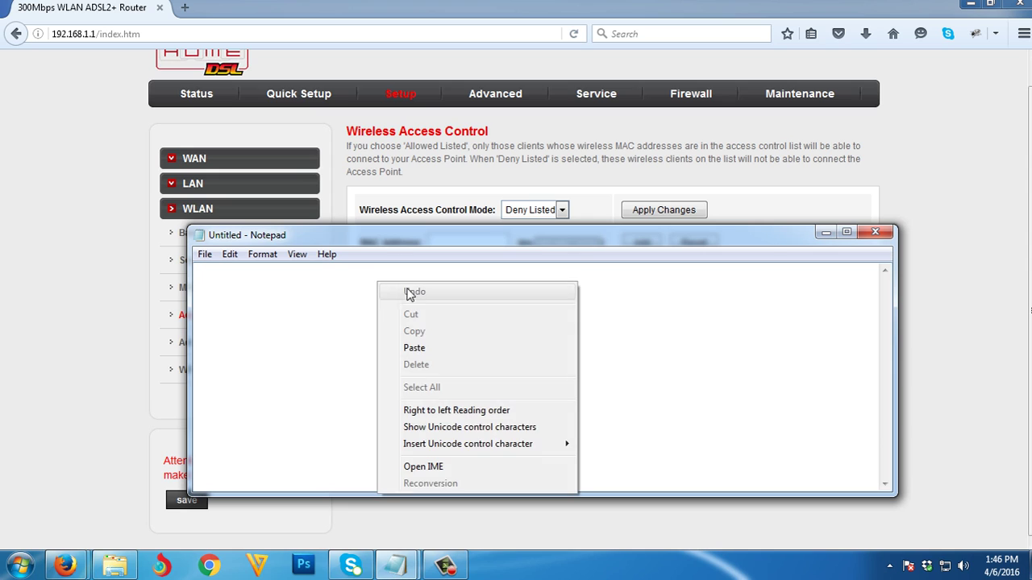
click(414, 348)
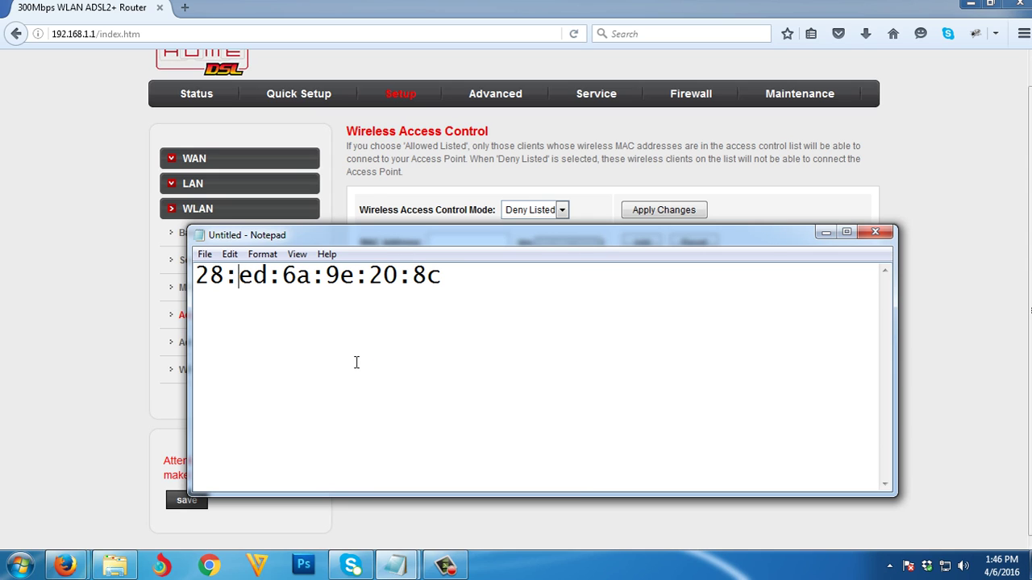
Delete all colons so the MAC address reads 28ed6a9e208c
key(BackSpace)
key(Right)
key(Right)
key(Right)
key(BackSpace)
key(Right)
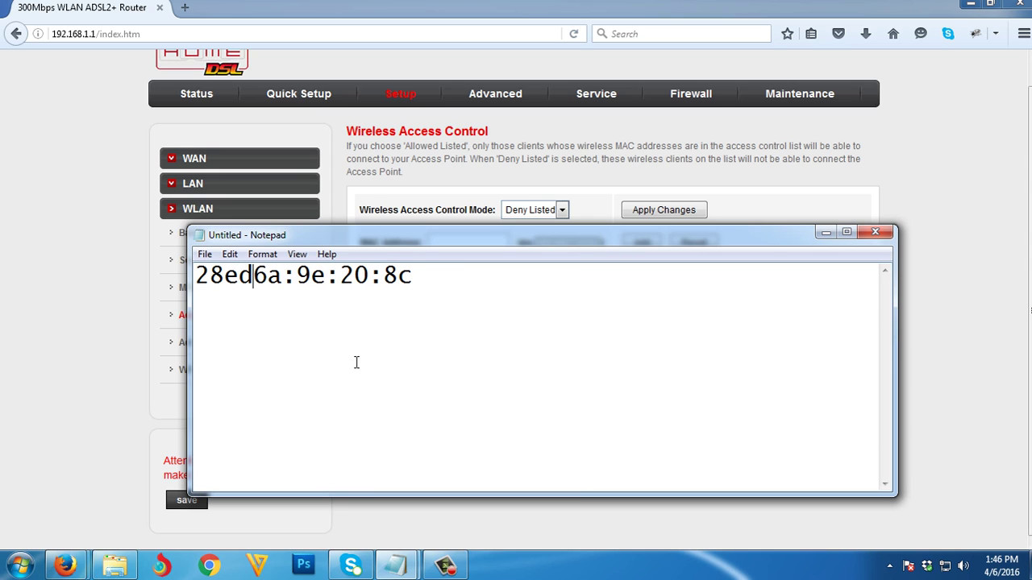
key(Right)
key(Right)
key(BackSpace)
key(Right)
key(Right)
key(Right)
key(BackSpace)
key(Right)
key(Right)
key(Right)
key(BackSpace)
drag(373, 276, 231, 276)
right_click(232, 276)
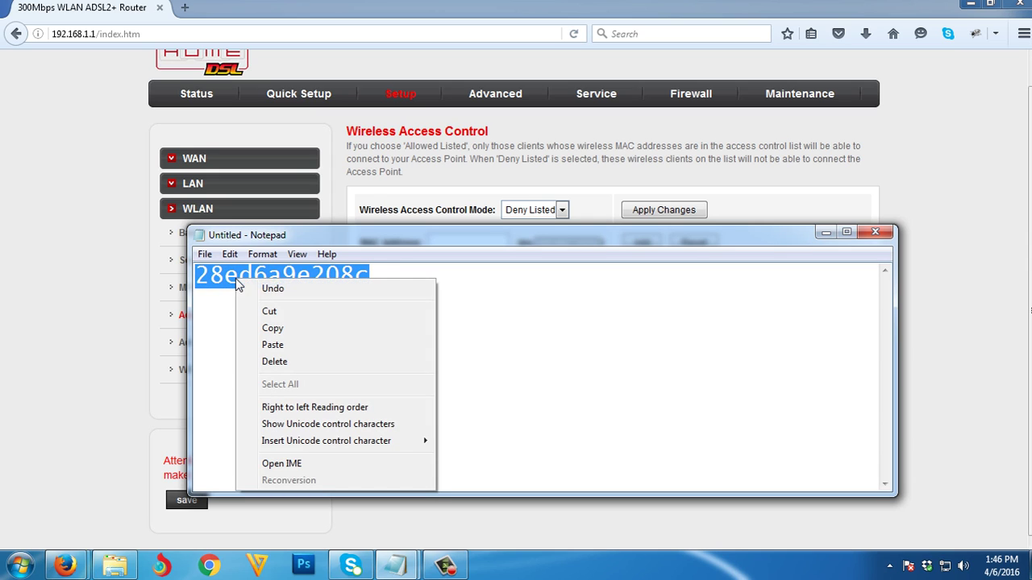
click(278, 328)
click(160, 284)
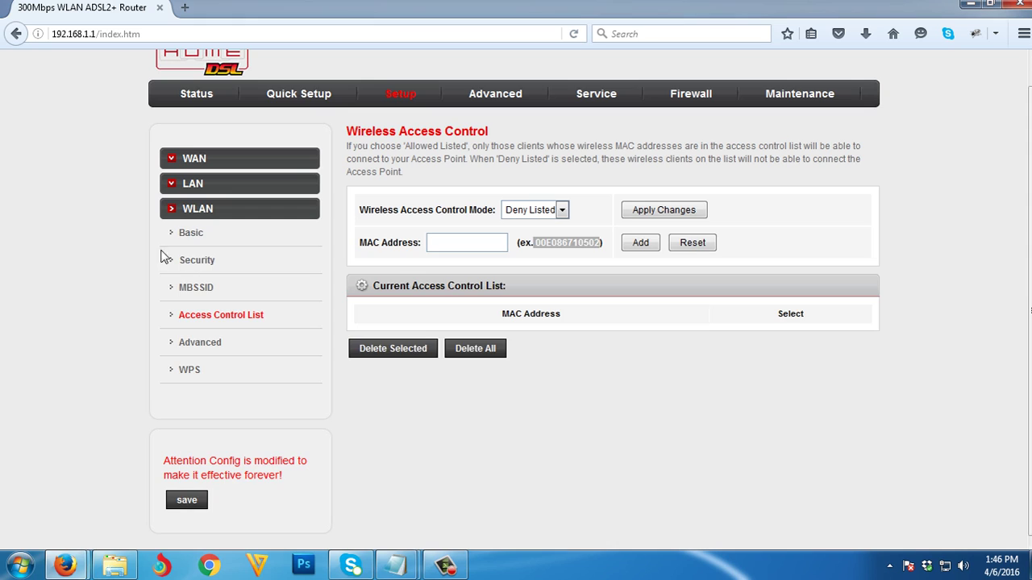
Paste 28ed6a9e208c into the MAC Address field, add it to the deny list, and save the configuration
right_click(461, 240)
click(497, 306)
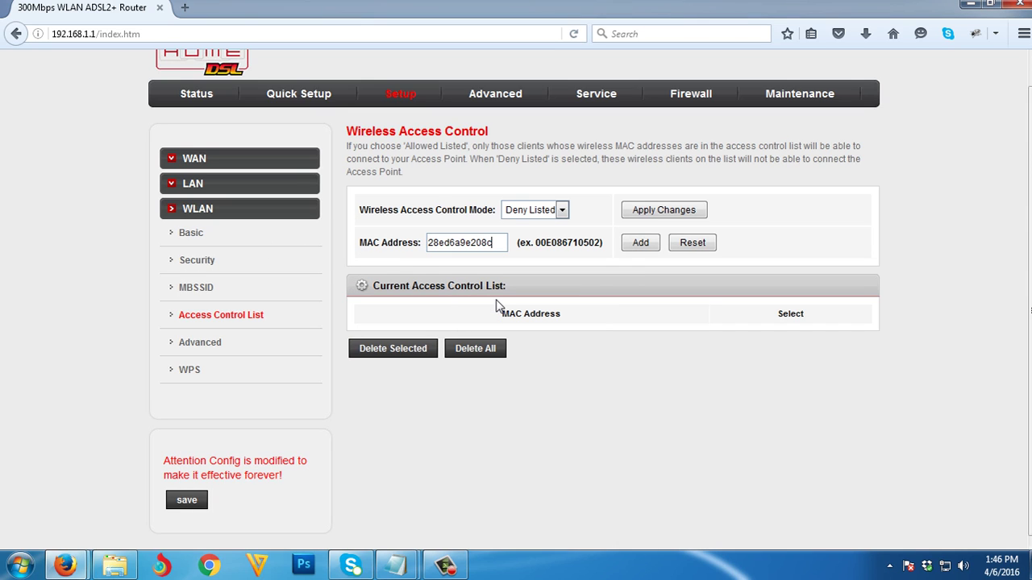
click(640, 245)
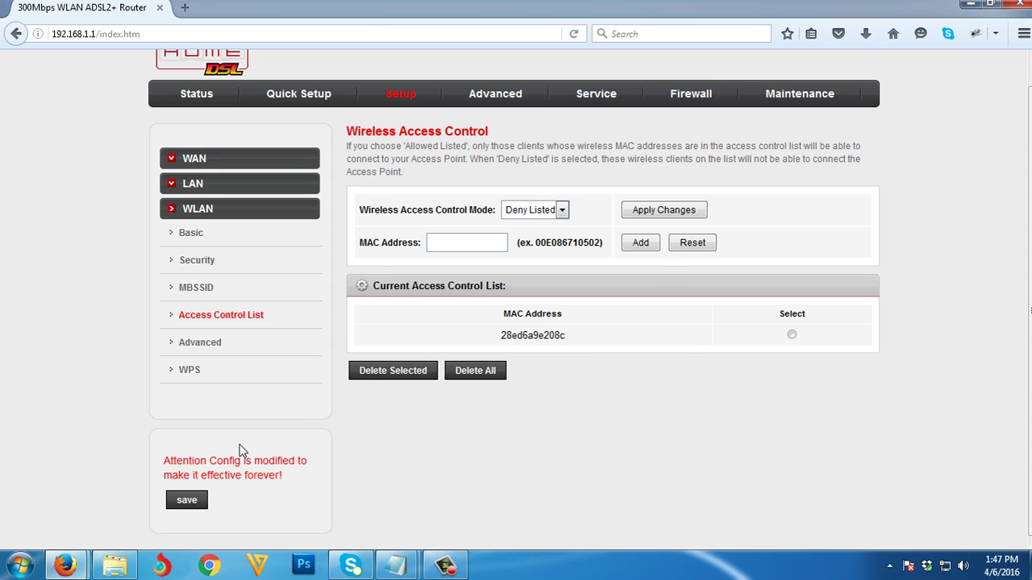
click(189, 503)
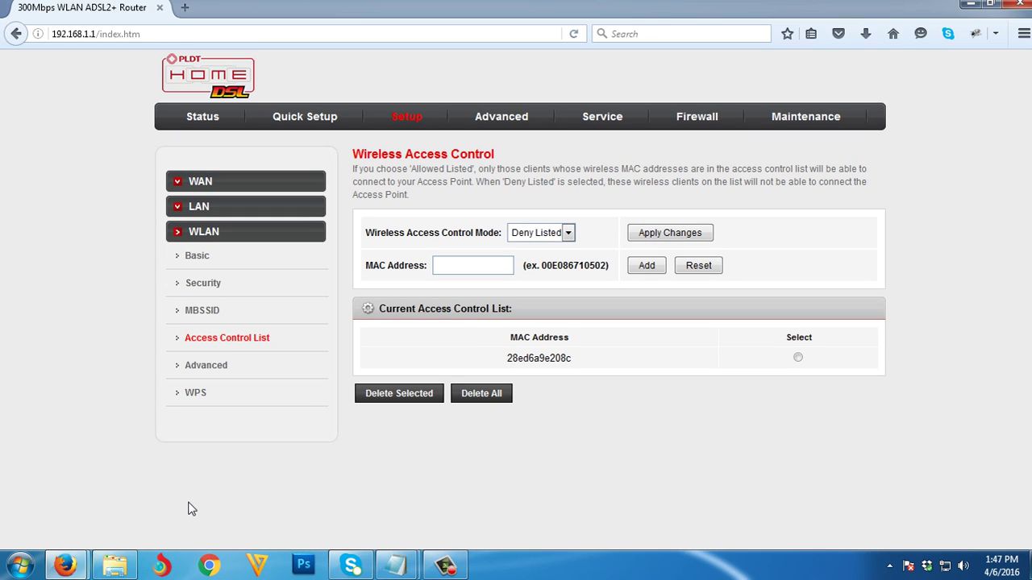